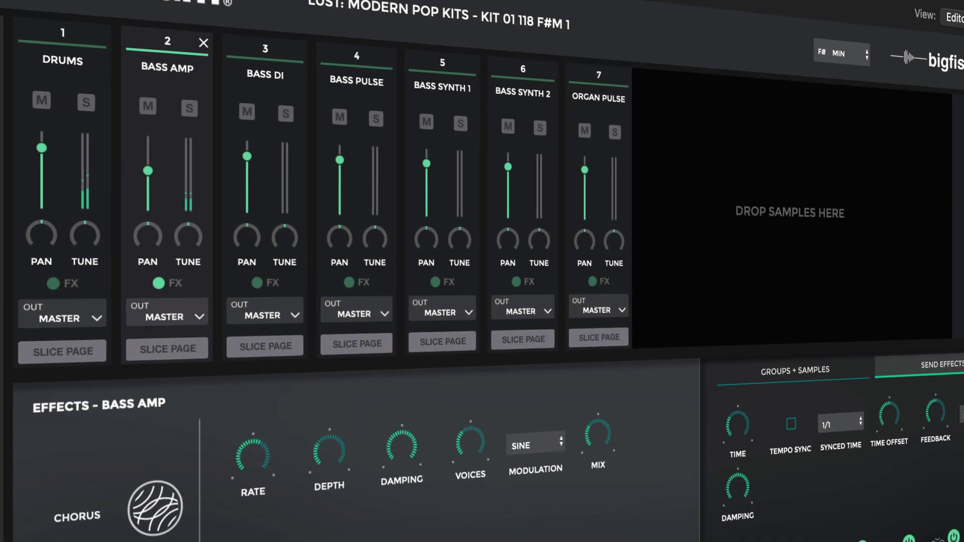
Step: Drag the Bass Amp channel's chorus Mix knob down to 12 %
drag(577, 384, 553, 421)
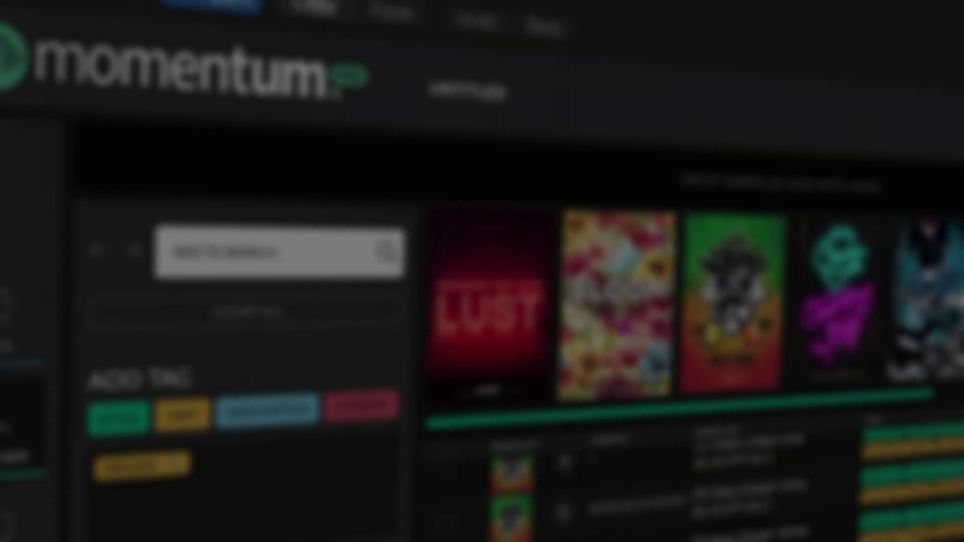
Step: Scroll through the catalog sample list and preview the 04 Keys Organ Chorus loop
scroll(628, 482, down, 3)
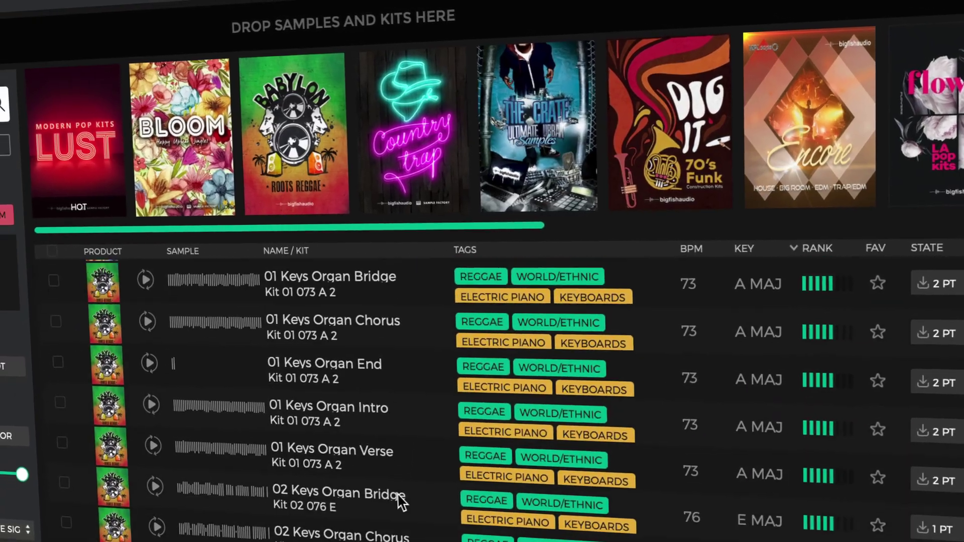
scroll(402, 492, down, 5)
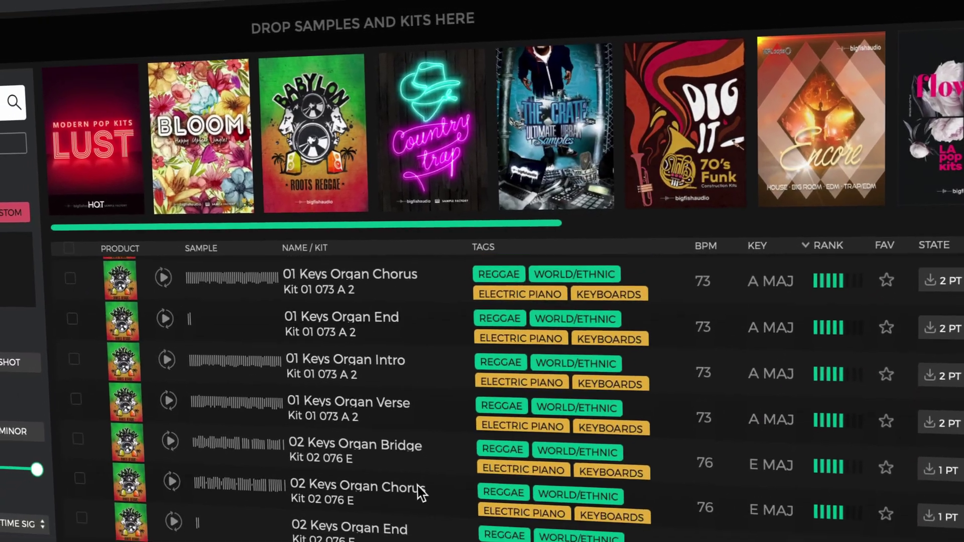
scroll(346, 502, down, 1)
click(189, 484)
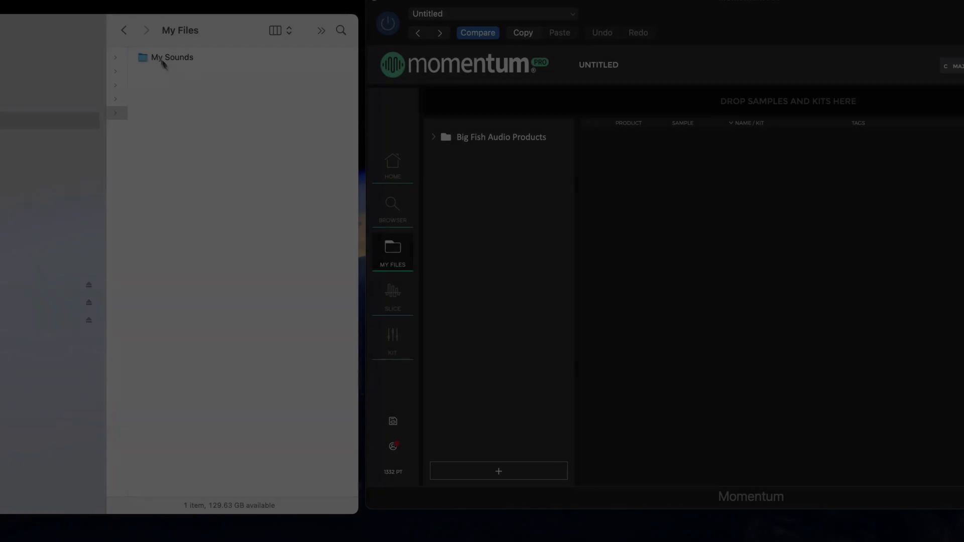
Step: Add the My Sounds folder to My Files and scroll through its 296 analysed samples
drag(172, 56, 380, 190)
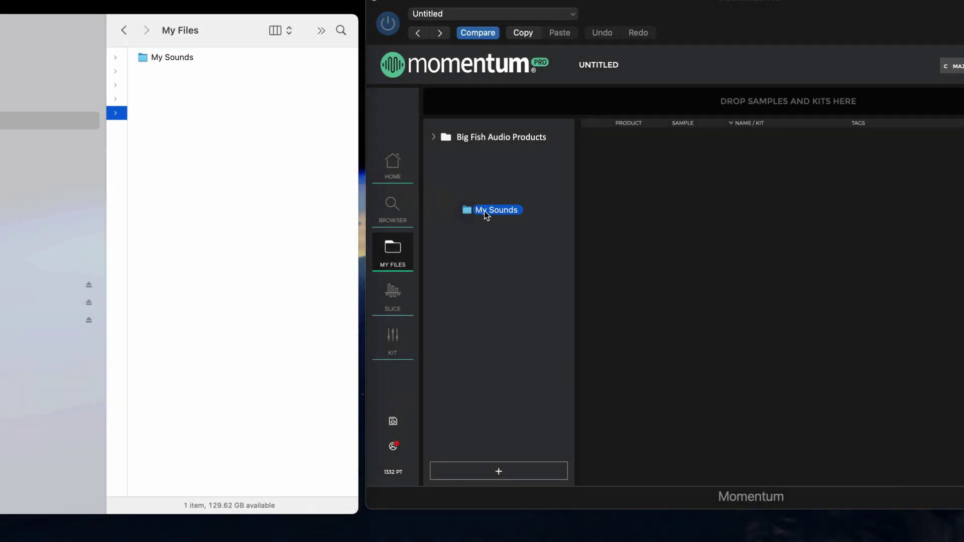
drag(486, 215, 486, 215)
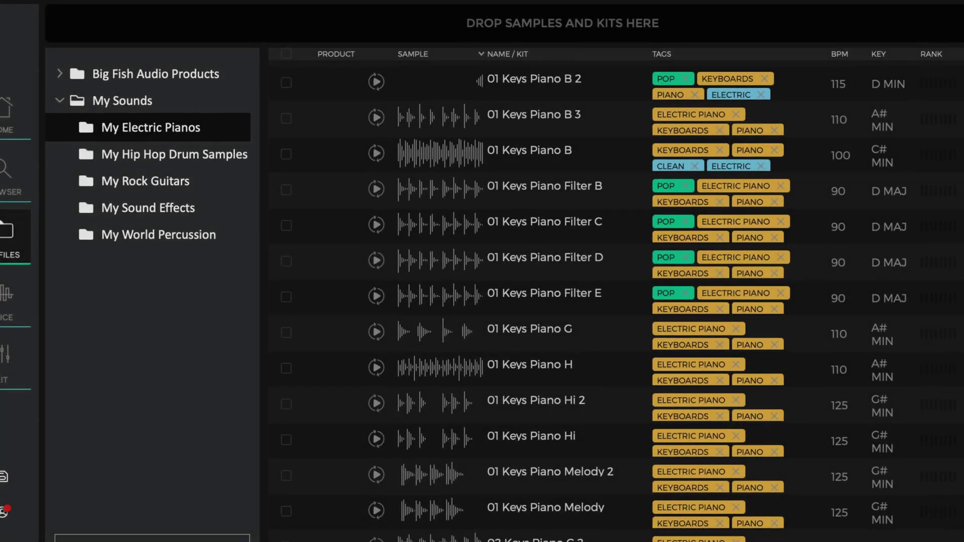
scroll(602, 301, down, 2)
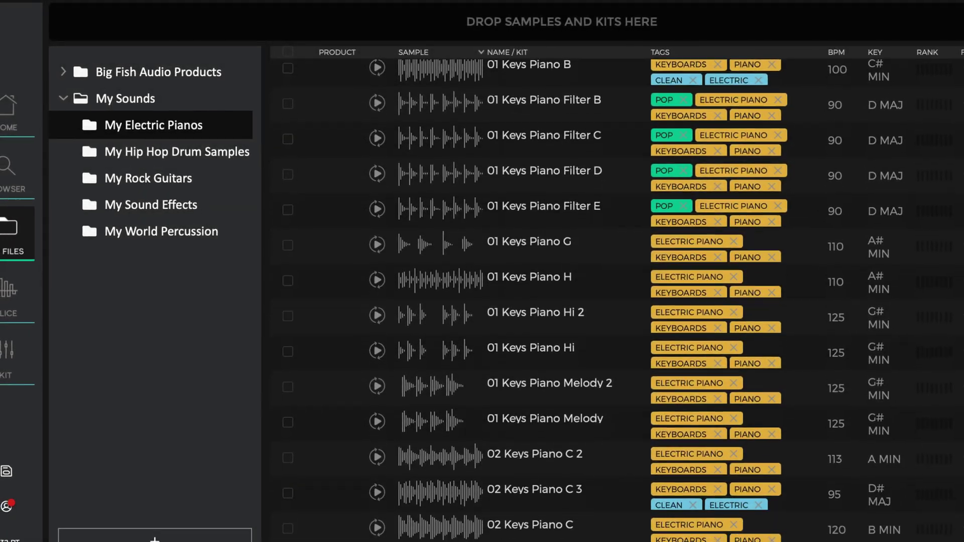
scroll(603, 301, down, 7)
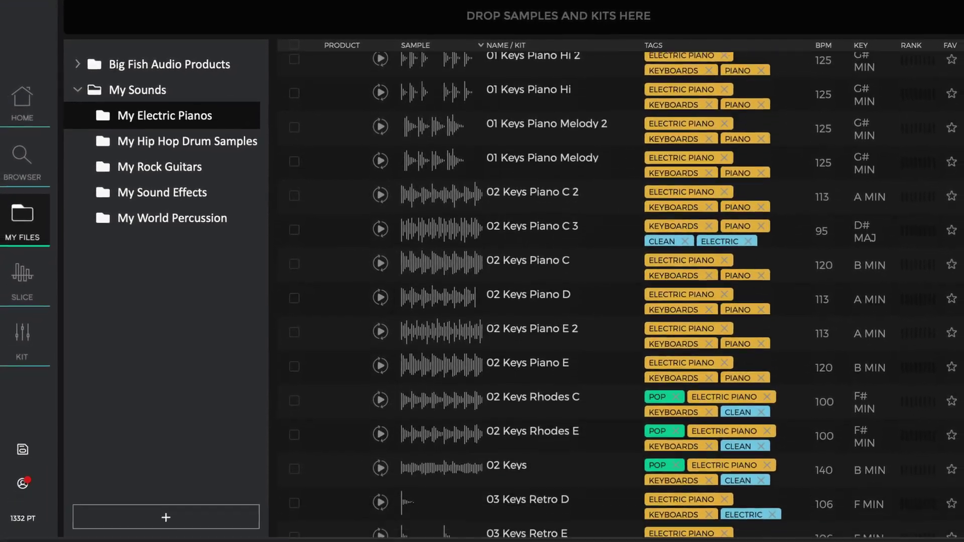
scroll(603, 301, down, 1)
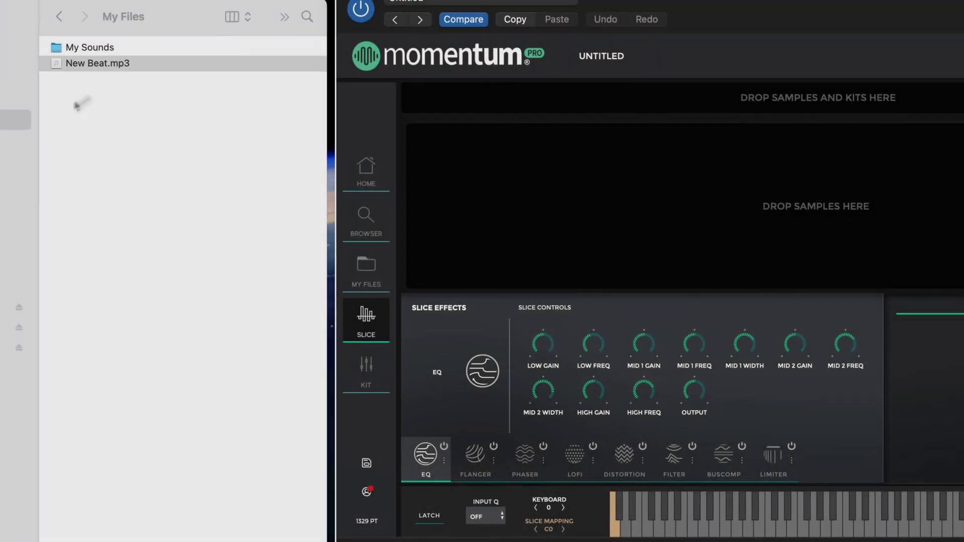
Step: Drop New Beat.mp3 onto the Slice page's 'Drop samples here' area
drag(75, 63, 777, 195)
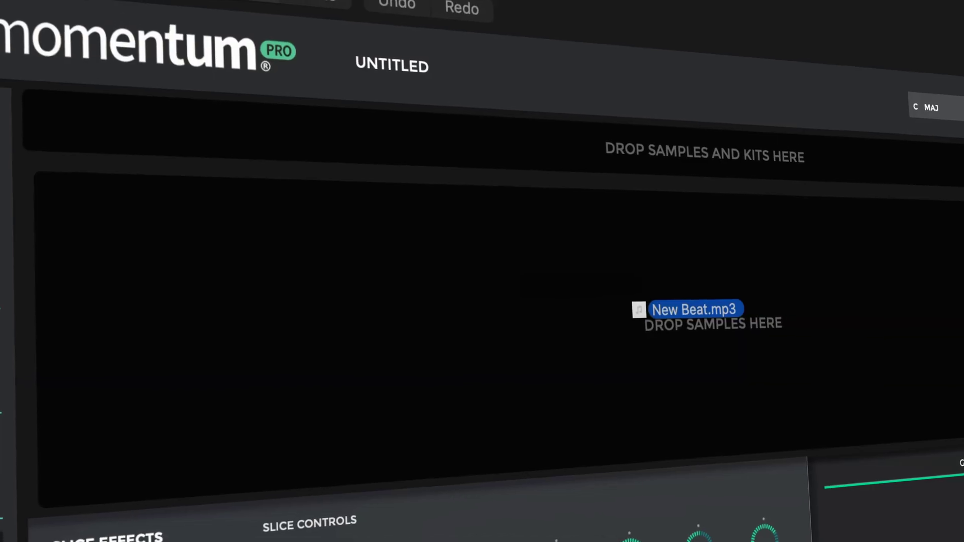
drag(639, 310, 639, 310)
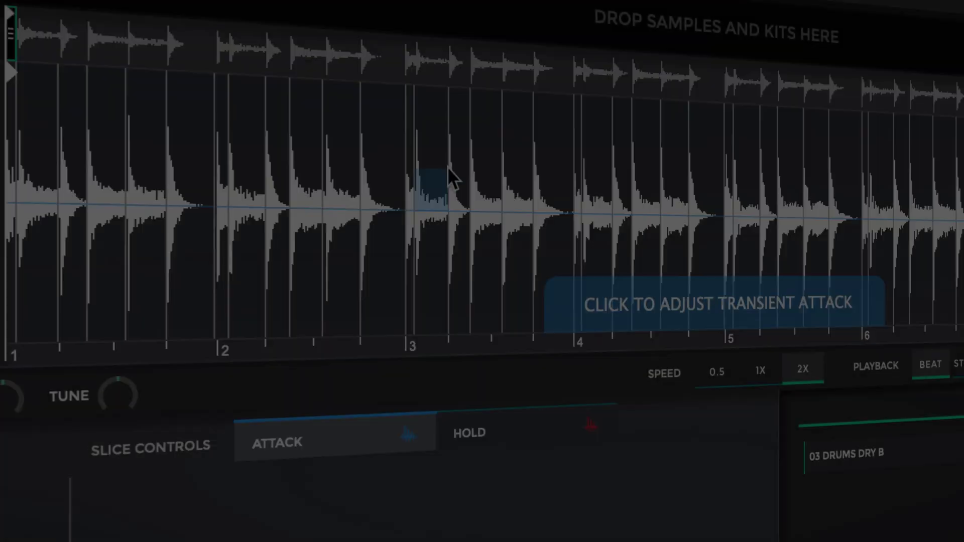
Step: Raise attack and gain on four drum slices and switch the Mode from LOOP to BACKWARDS
click(447, 166)
click(583, 158)
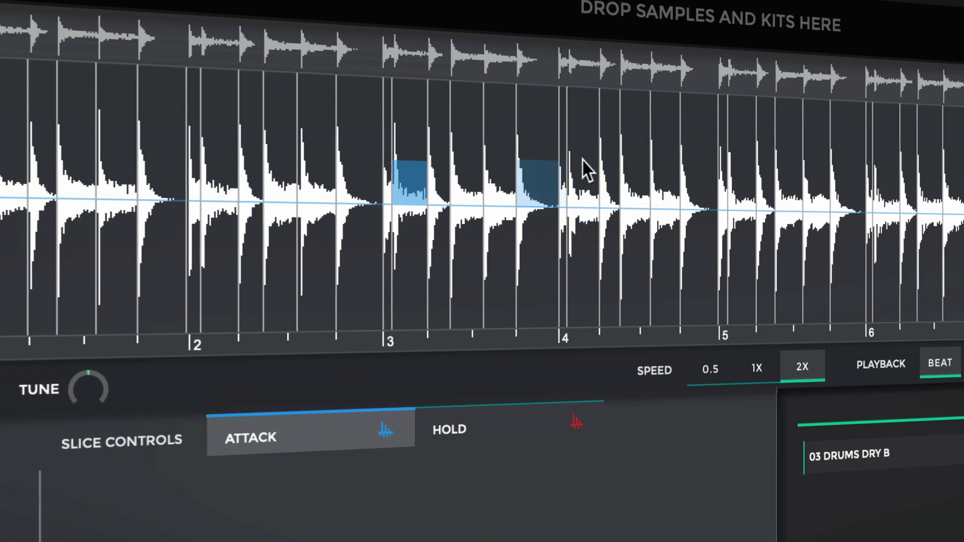
click(689, 168)
click(746, 300)
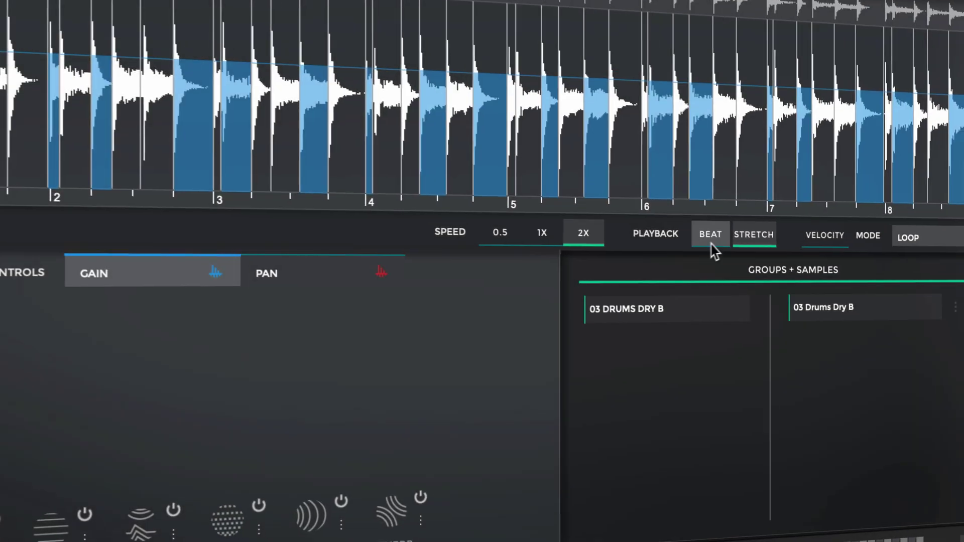
click(904, 230)
click(922, 265)
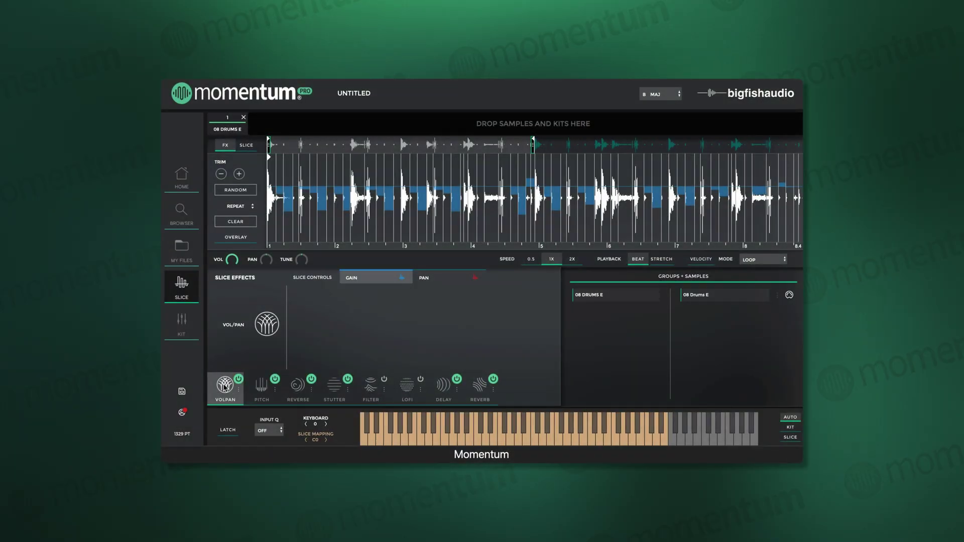
Step: Step through the PAN, PITCH, REVERSE, DELAY and REVERB slice effects on 08 Drums E
click(442, 281)
click(261, 387)
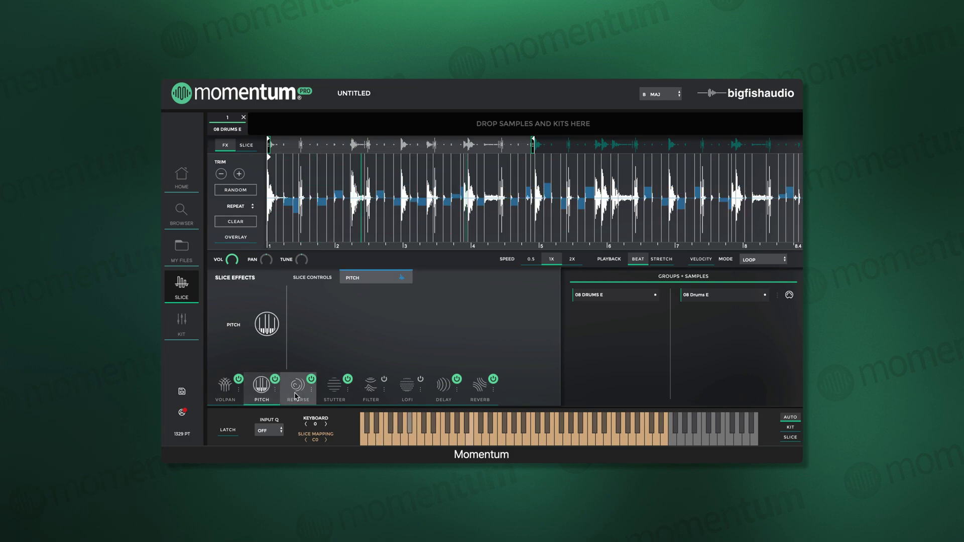
click(296, 397)
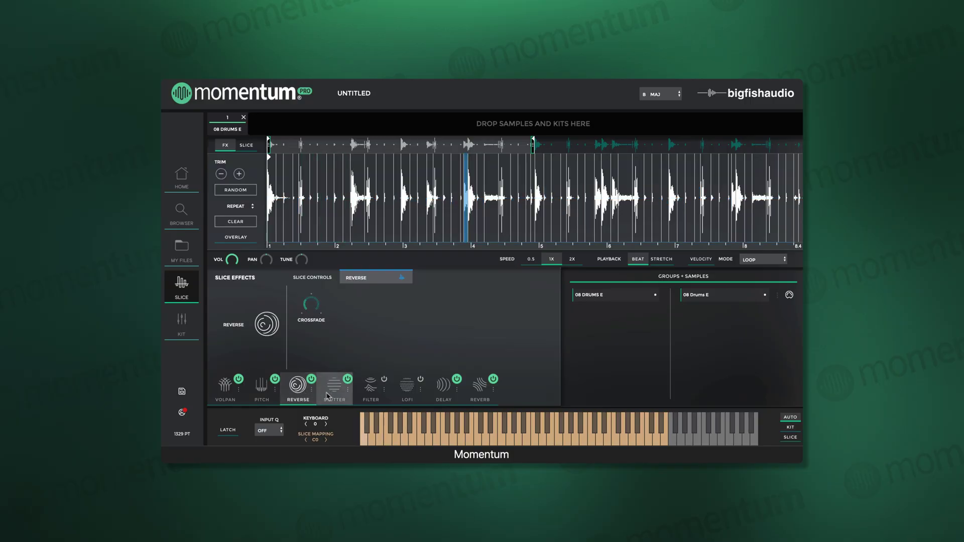
click(446, 392)
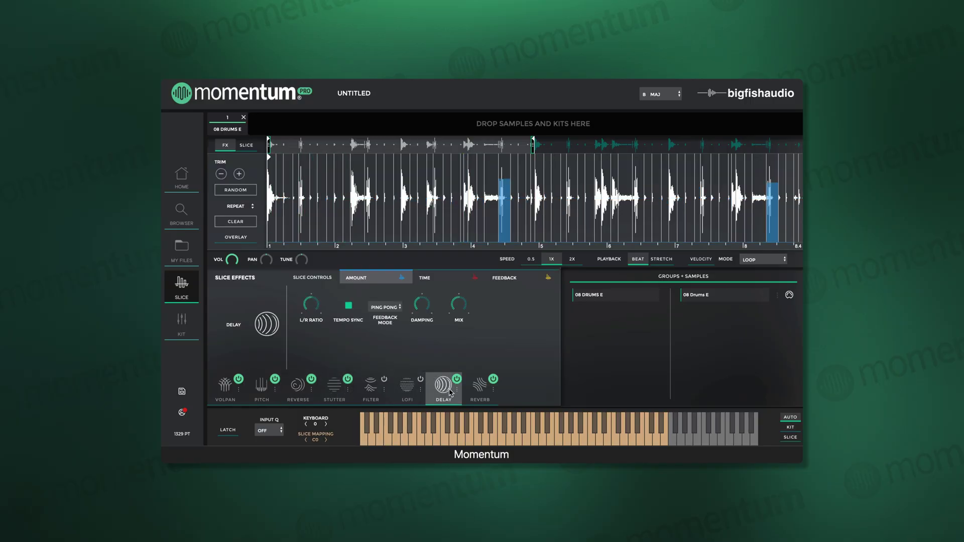
click(480, 392)
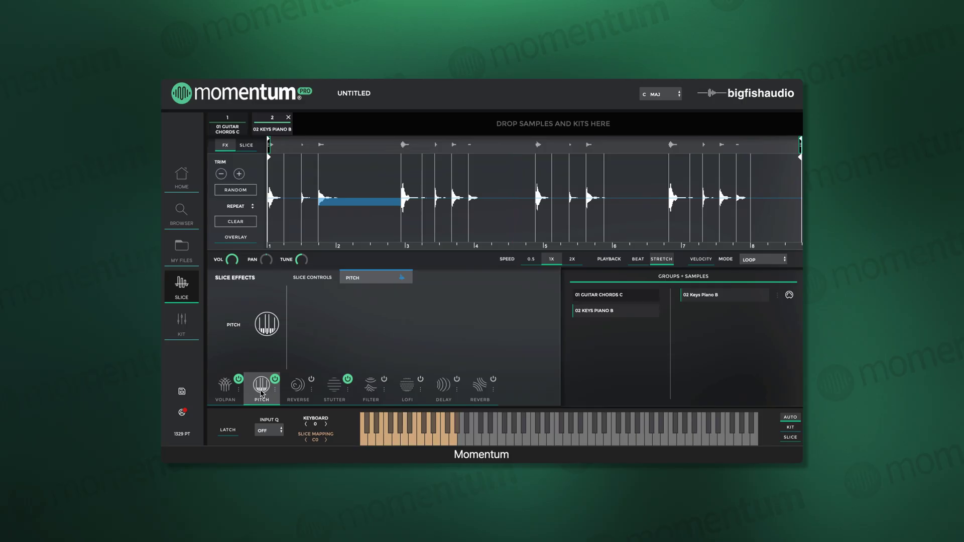
Step: Switch to the STUTTER slice effect to give slice 7 of 02 Keys Piano B a stutter
click(327, 394)
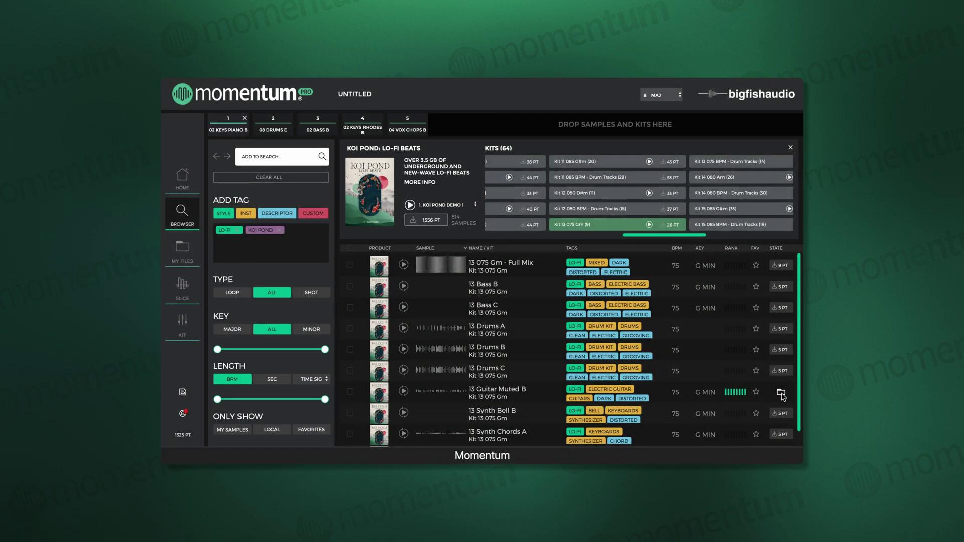
Step: Drag 13 Guitar Muted B from the Koi Pond results into the slot strip
drag(463, 130, 463, 131)
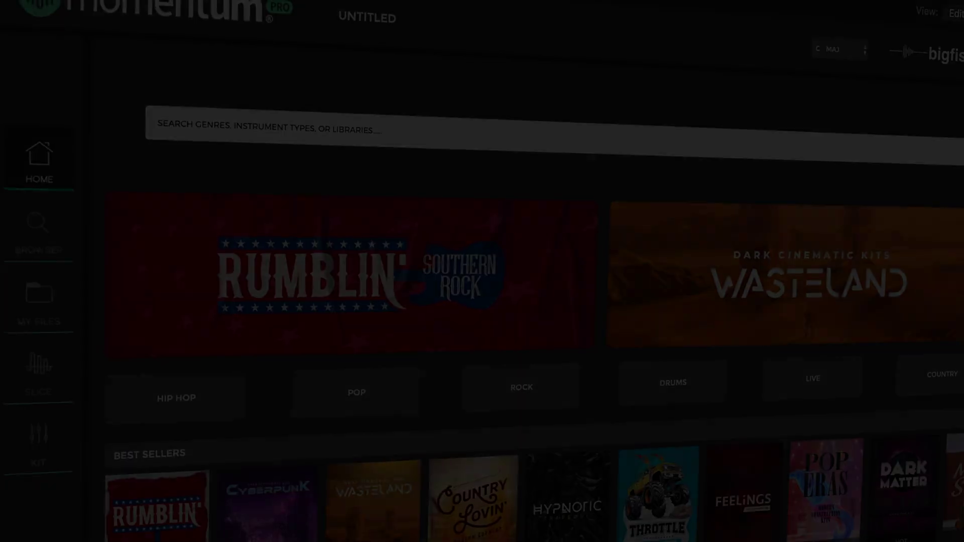
Step: Search for 'vocals', lower the Bass Amp volume and sweep its filter cutoff down across the slices
text(vocals)
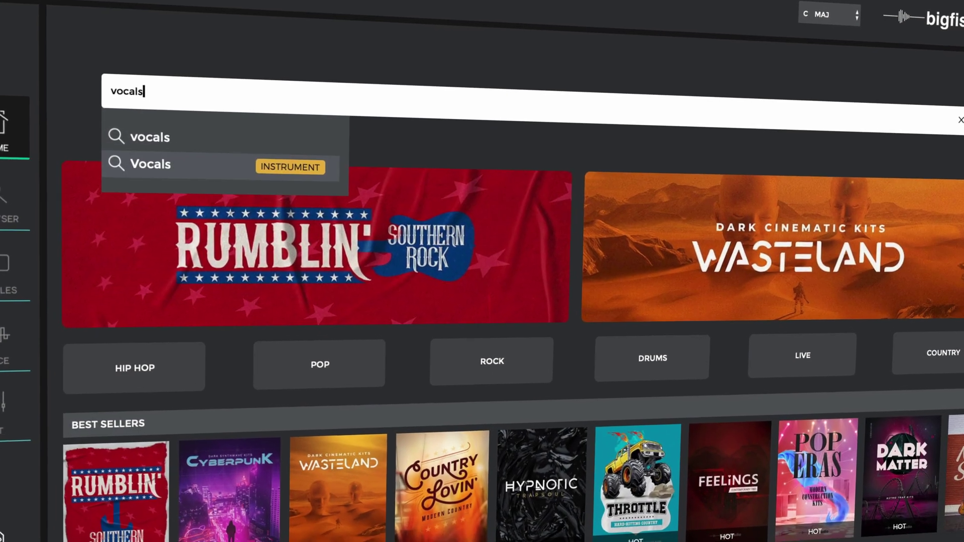
key(Return)
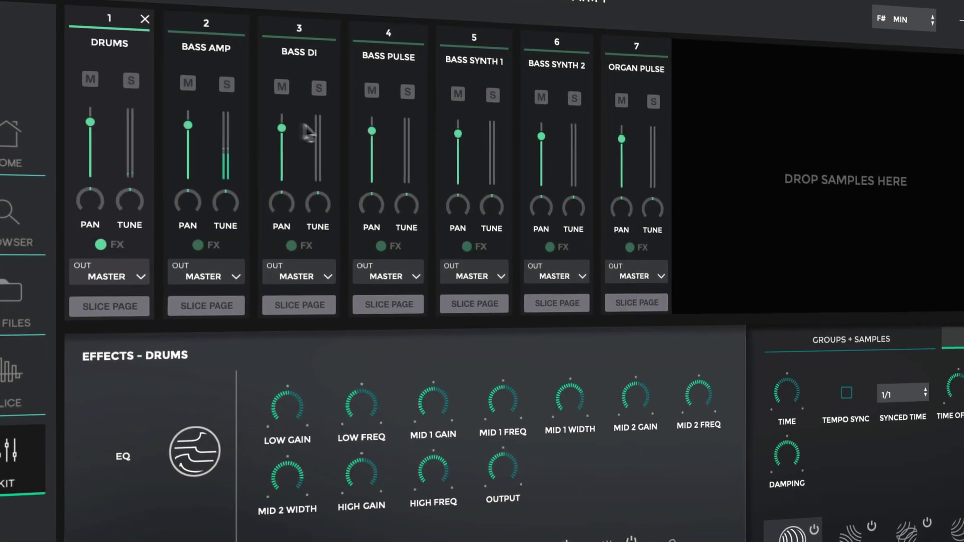
click(195, 137)
drag(168, 92, 167, 107)
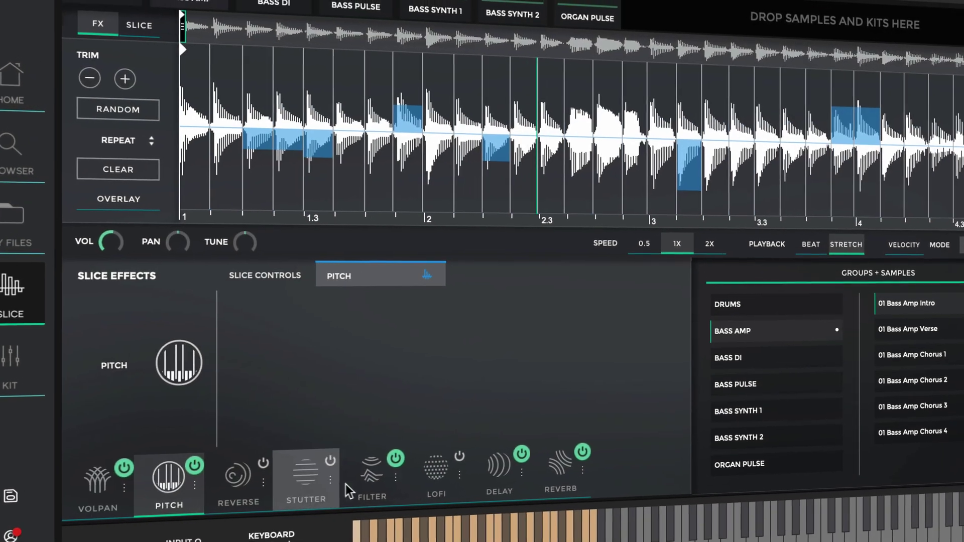
click(376, 472)
mouse_move(204, 74)
mouse_down()
mouse_move(223, 101)
mouse_move(672, 160)
mouse_move(904, 166)
mouse_up()
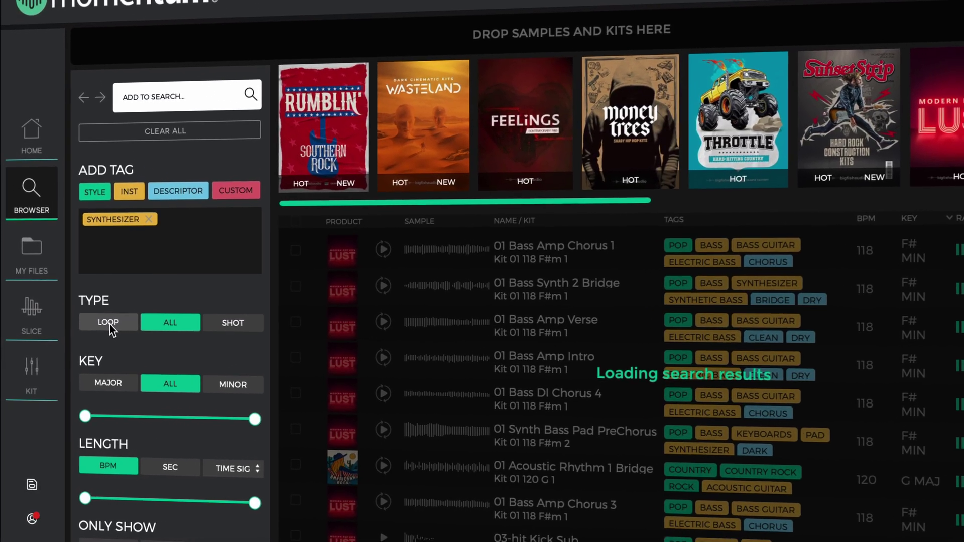
Step: Filter the results to loops and list the My Rock Guitars folder in My Files
click(109, 325)
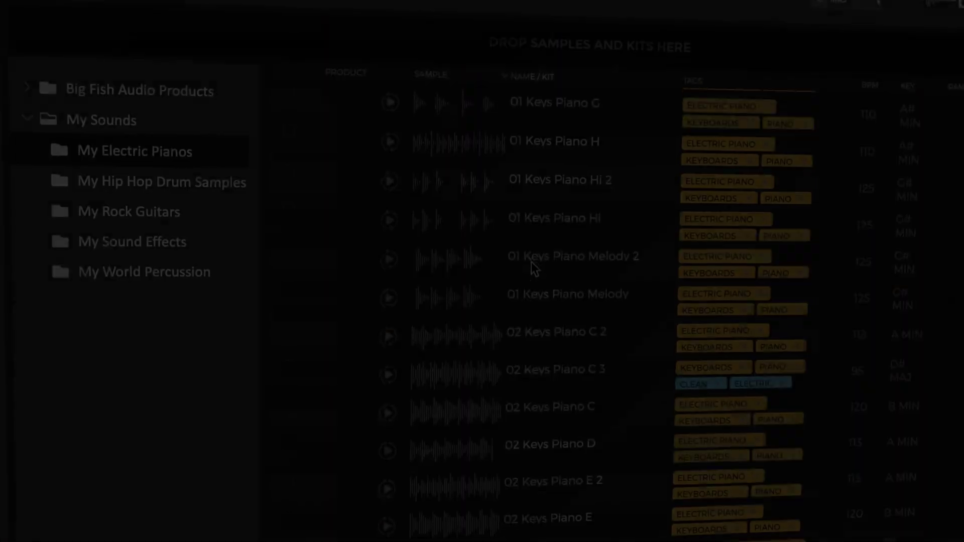
scroll(531, 259, down, 2)
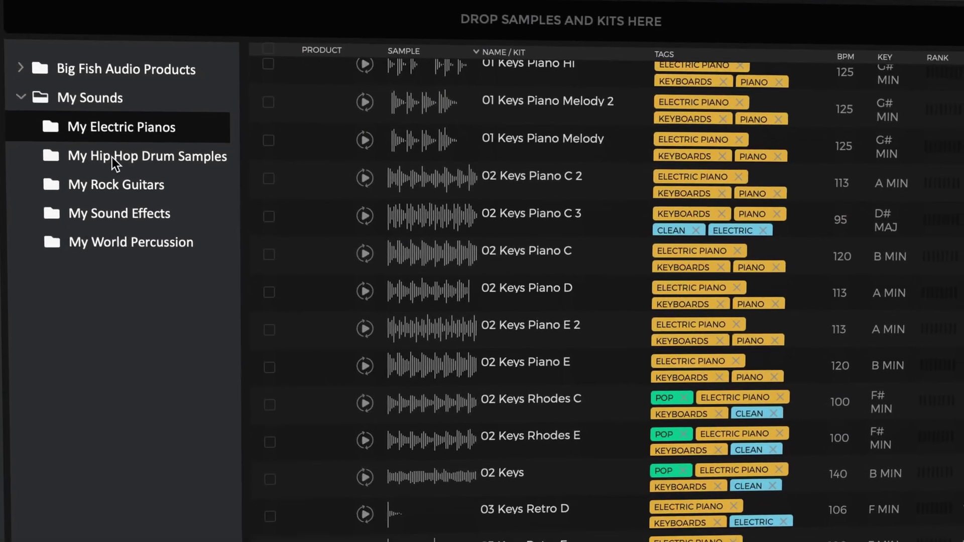
click(117, 169)
click(109, 170)
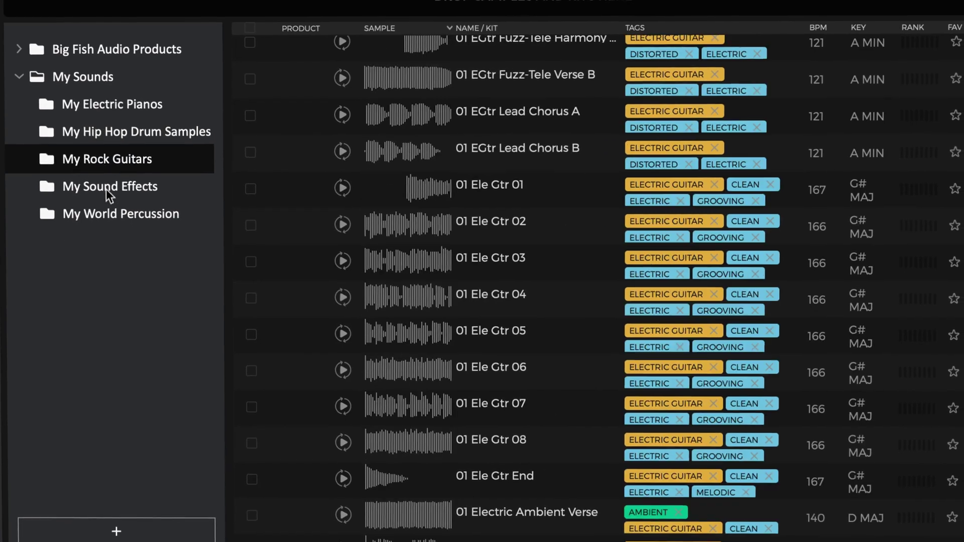